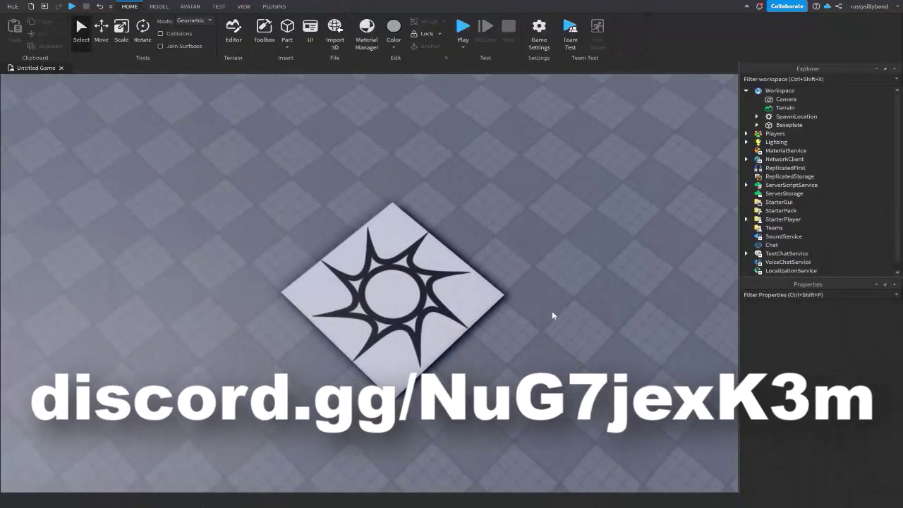
Finish the group wall message 'I'm so excited for this game to come out!' and post it
key(w)
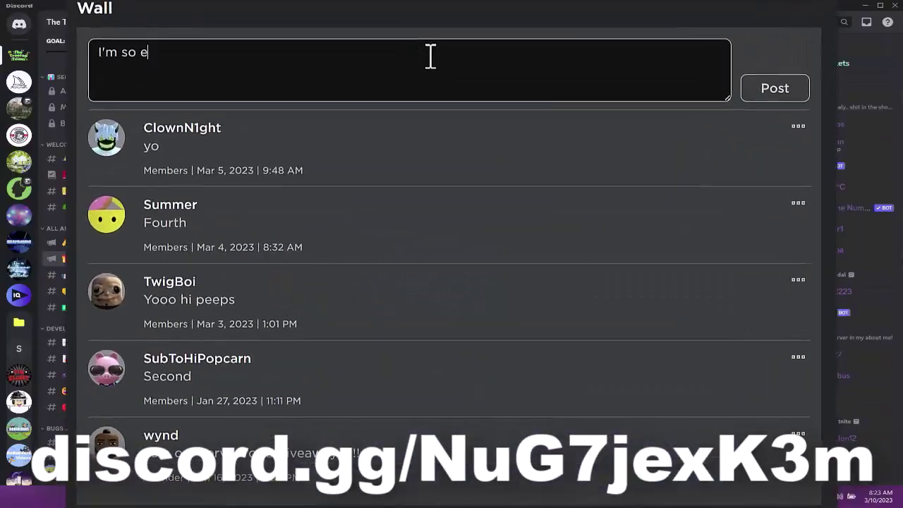
text(xcited for this game to come out!)
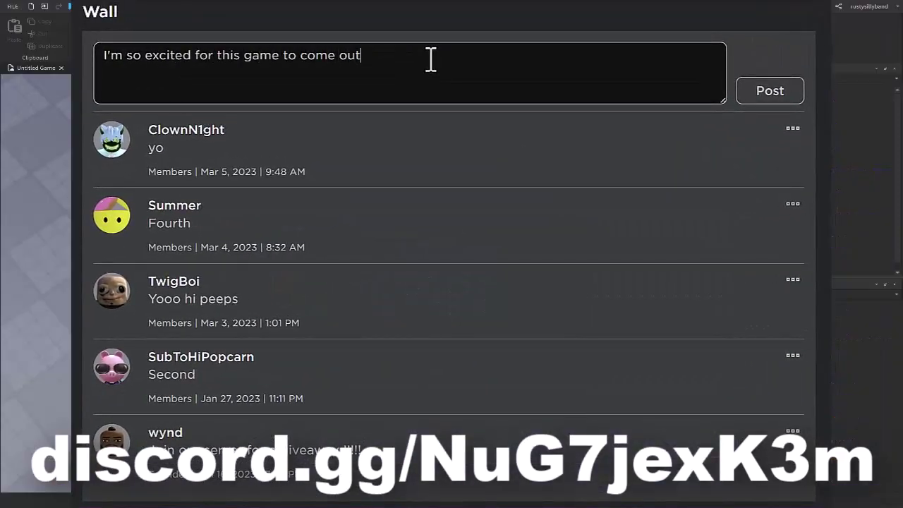
click(761, 86)
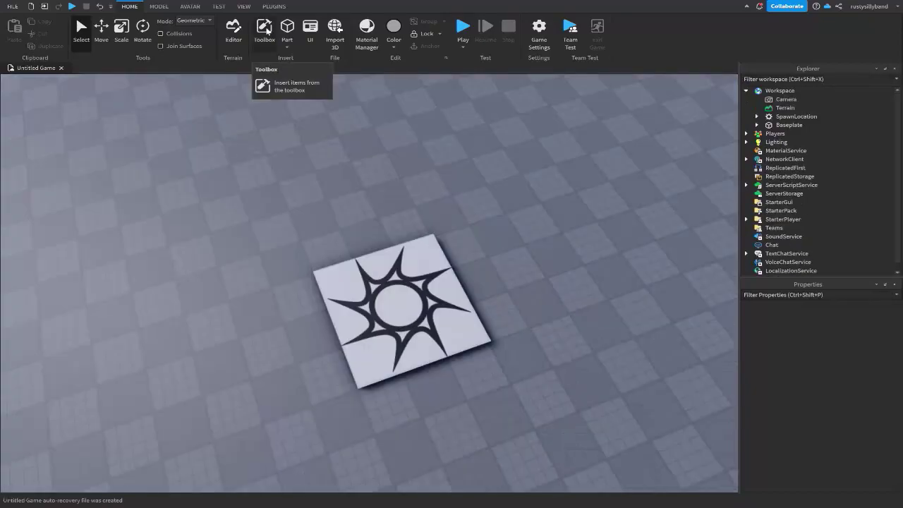
Open the Toolbox, switch its category from Plugins to Models, and focus the search box
click(266, 29)
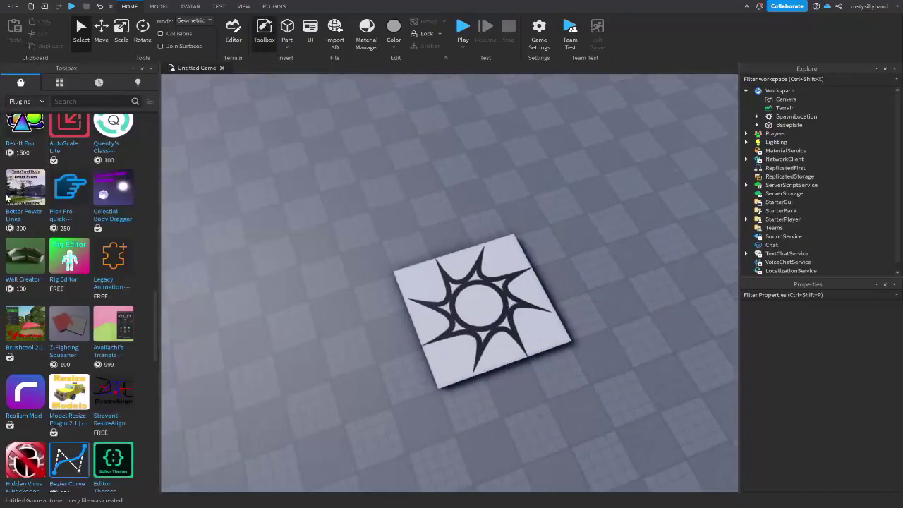
click(25, 101)
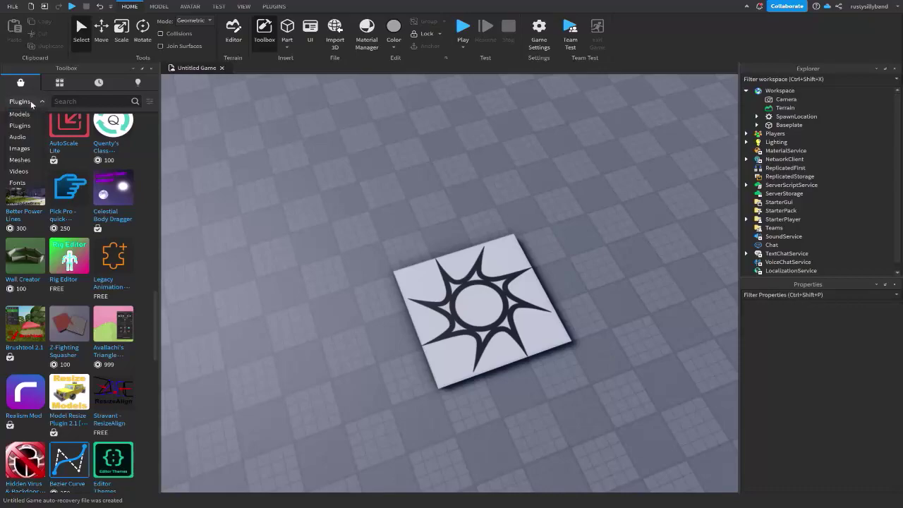
click(26, 118)
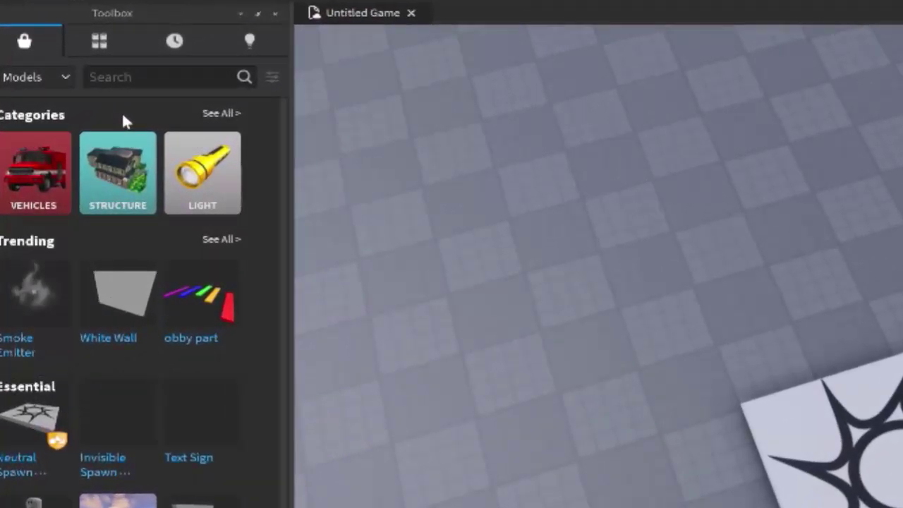
click(137, 76)
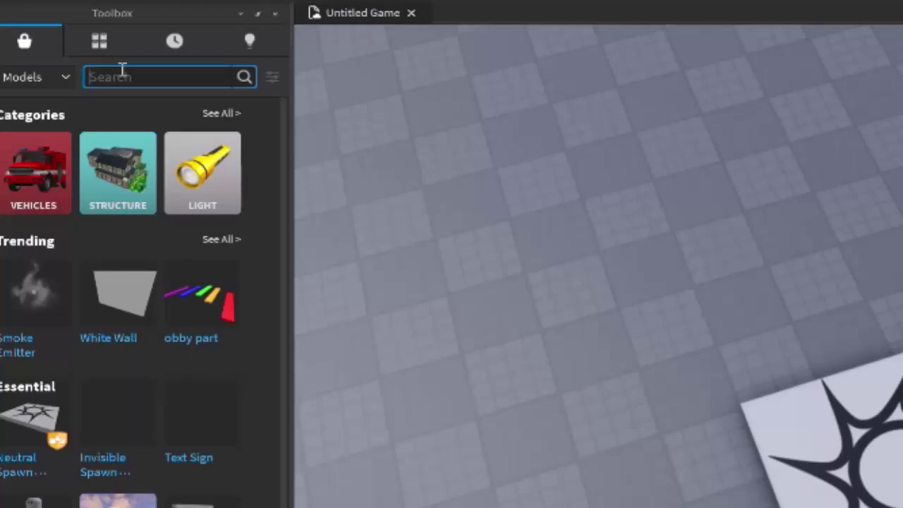
Search the Toolbox for 'virus' and insert the Lag Virus model, accepting the scripts warning
text(viru)
key(BackSpace)
text(us)
key(Return)
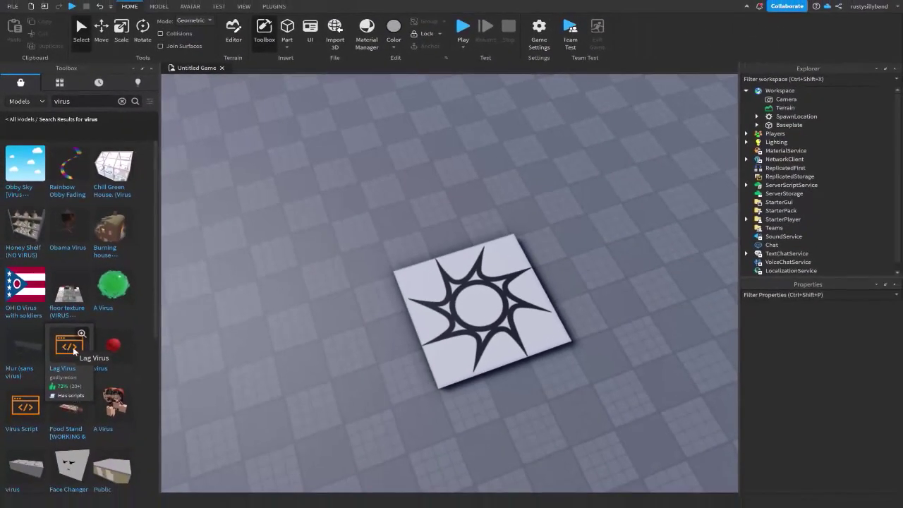
click(109, 500)
click(569, 274)
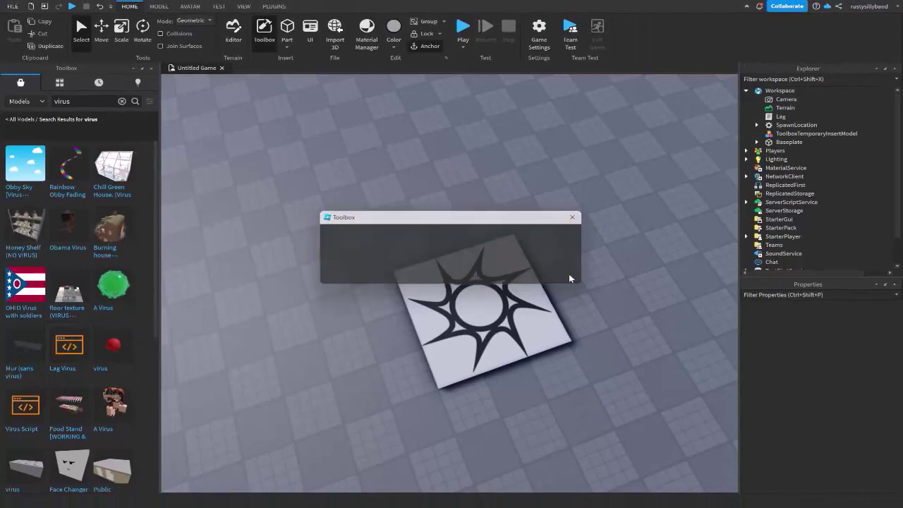
Open the Lag script and look through its code
double_click(772, 117)
click(516, 252)
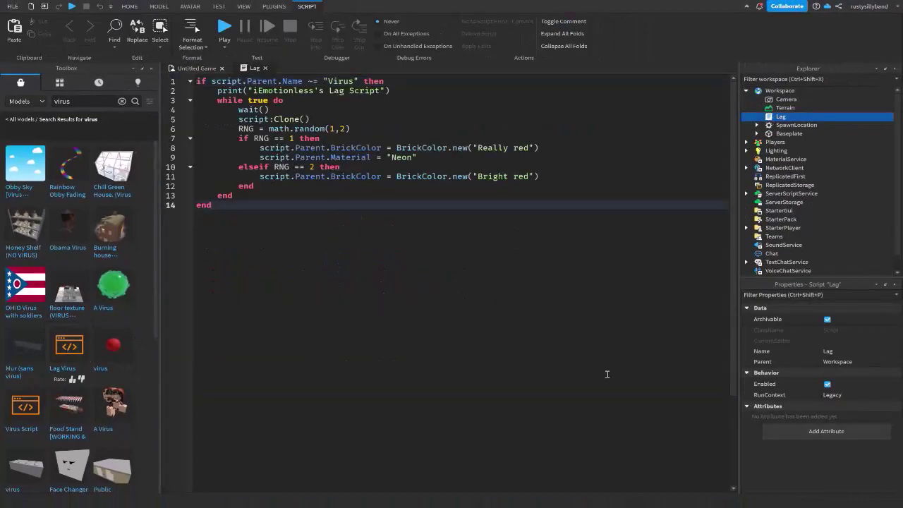
key(ctrl+a)
click(360, 261)
Return to the 3D view and delete the Lag script from Workspace
click(194, 68)
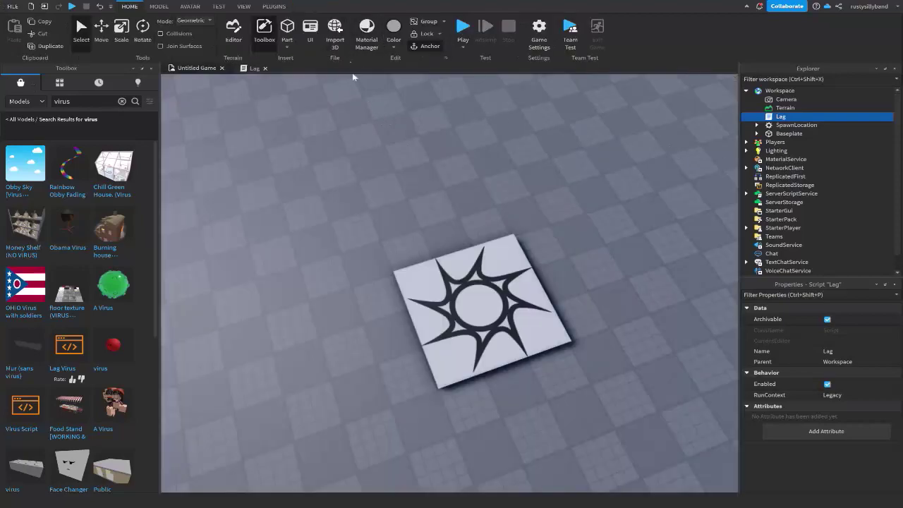
click(784, 99)
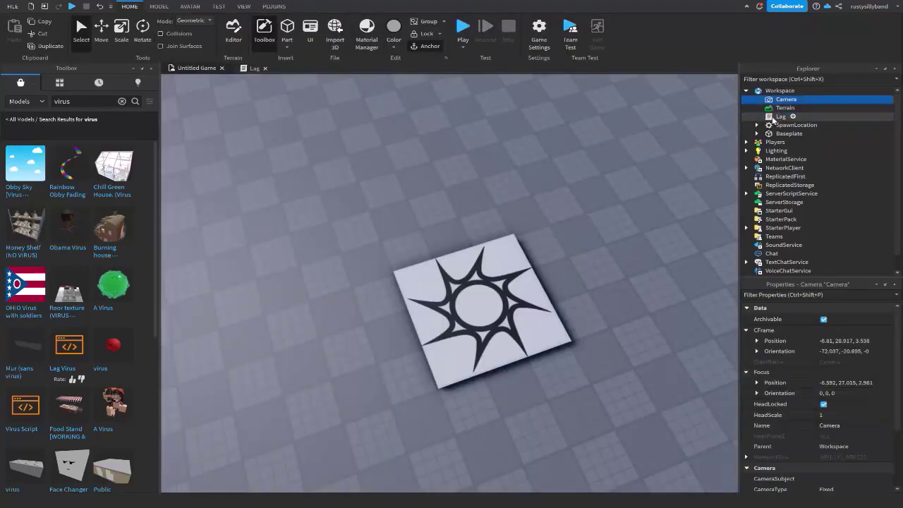
click(780, 117)
key(Delete)
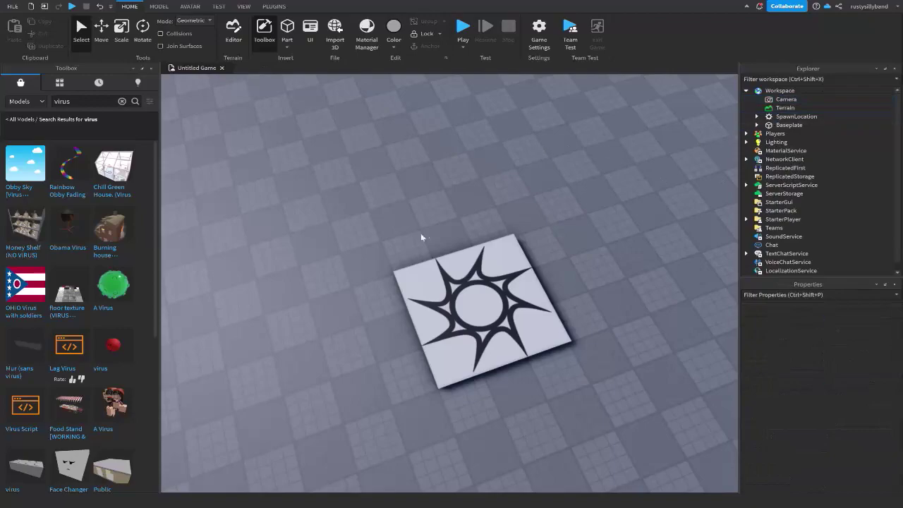
Clear the 'virus' search and scroll through the default model categories and featured models
click(121, 100)
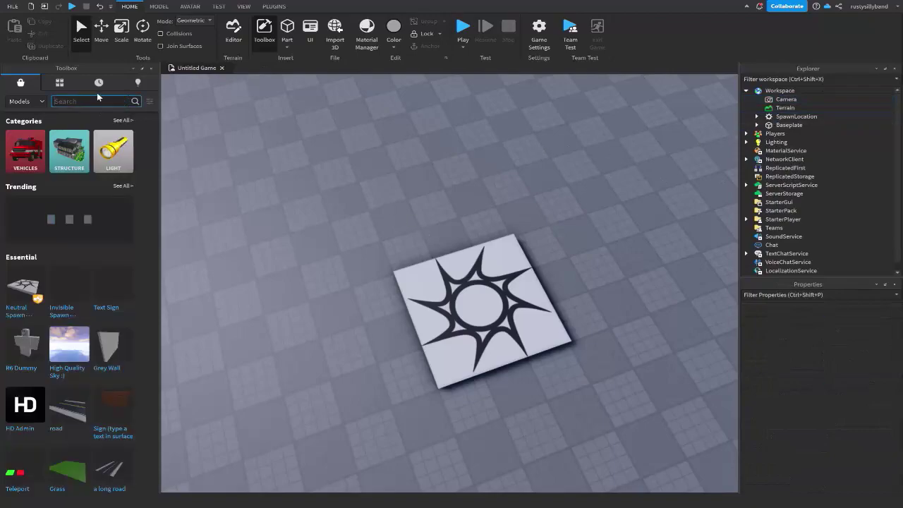
scroll(117, 398, down, 3)
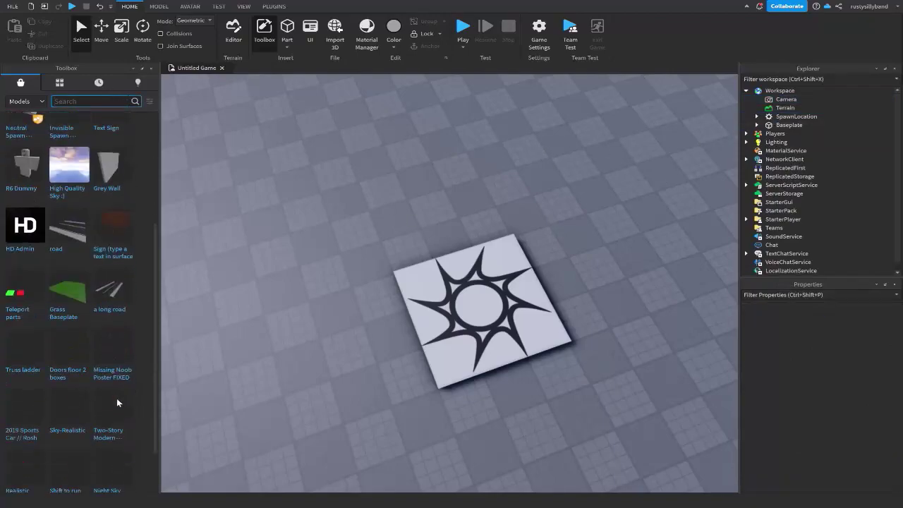
scroll(113, 399, down, 4)
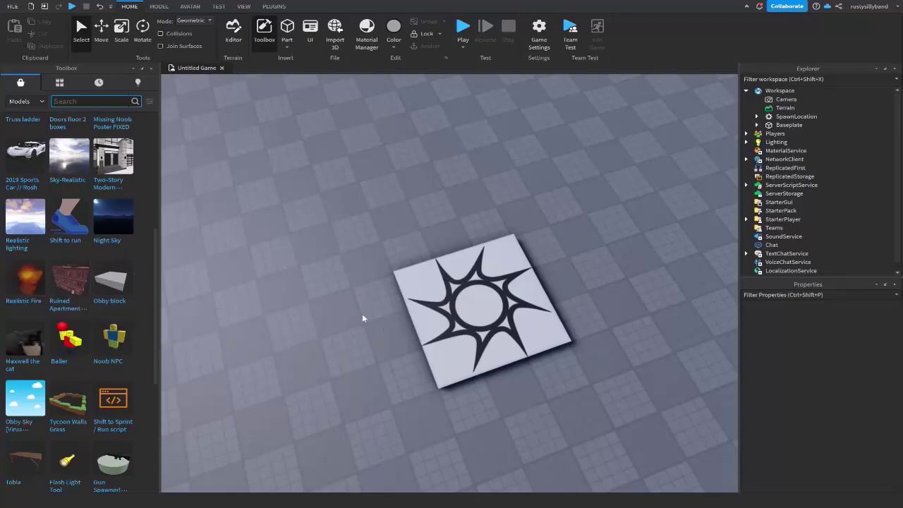
scroll(130, 141, up, 2)
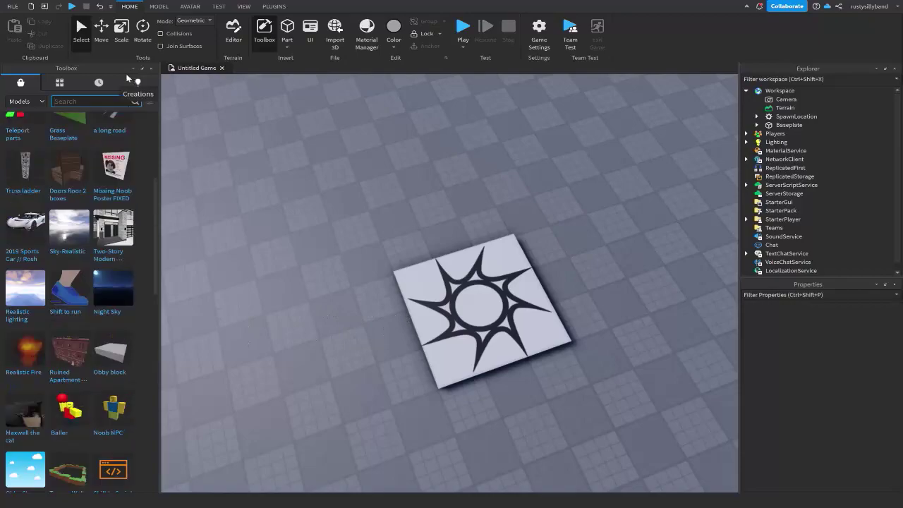
click(21, 101)
Switch the Toolbox to Plugins, scroll through the plugin catalogue, then close the Toolbox
click(21, 124)
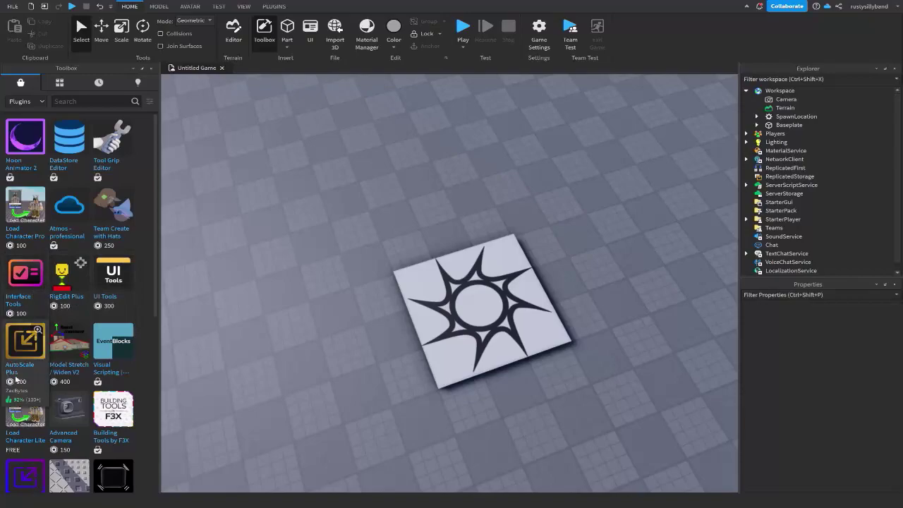
scroll(33, 385, down, 5)
scroll(33, 385, down, 9)
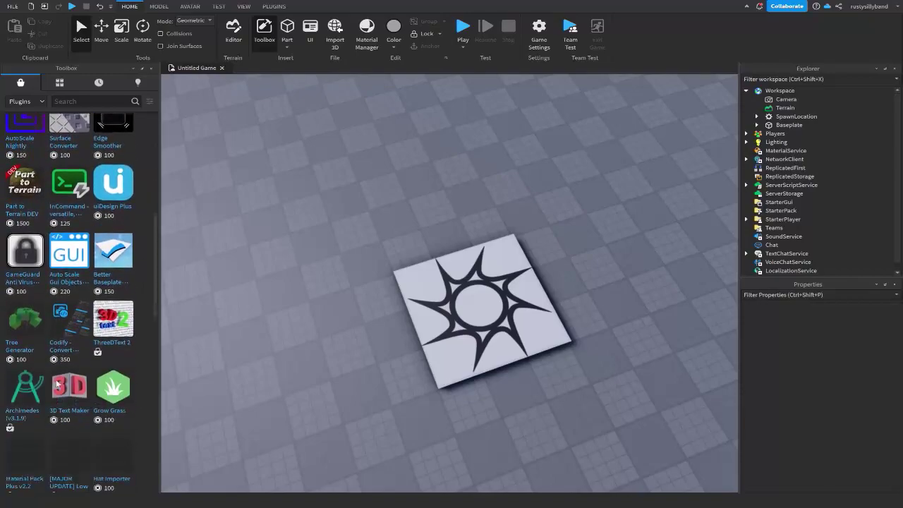
scroll(82, 400, down, 4)
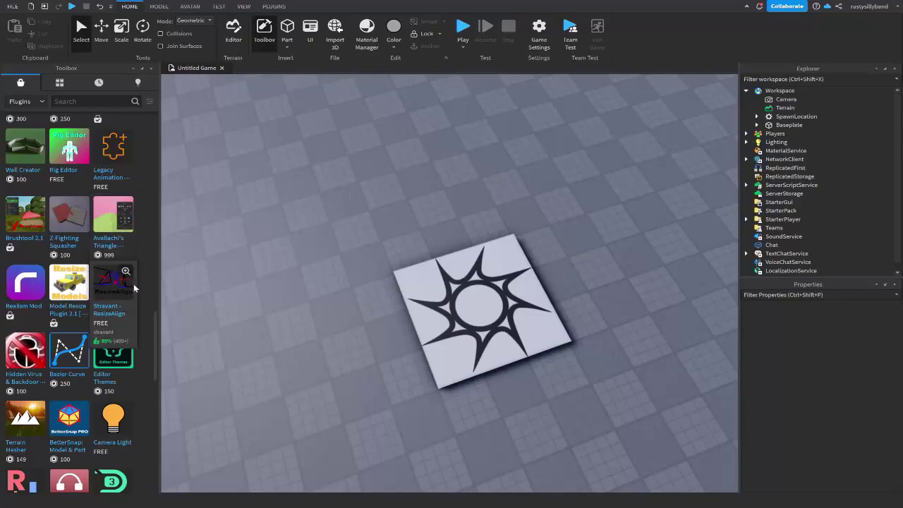
scroll(144, 297, down, 6)
scroll(148, 303, down, 5)
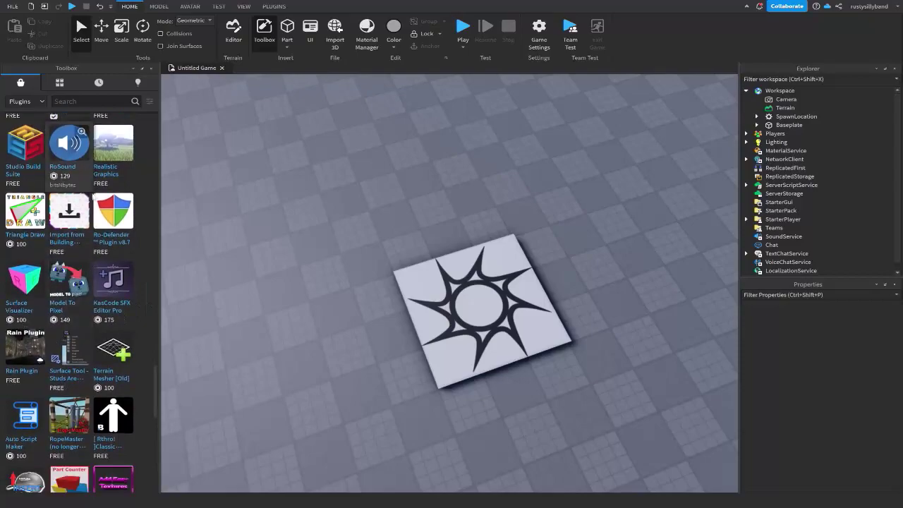
click(149, 67)
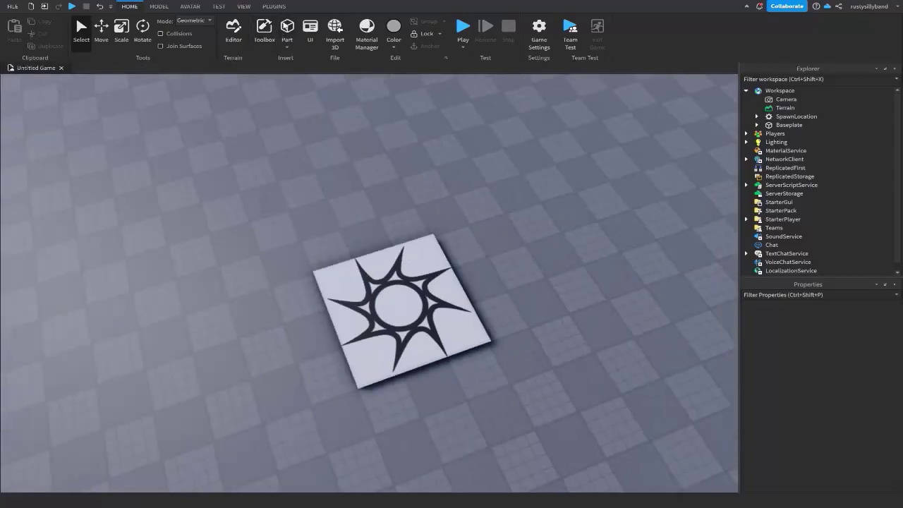
Open Manage Plugins, enlarge its panel, and scroll the installed plugins and pending updates
click(275, 7)
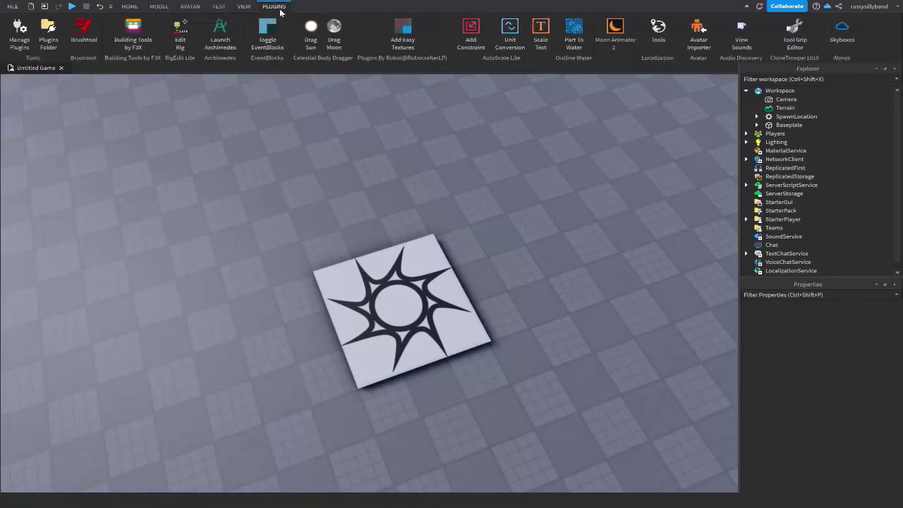
click(19, 30)
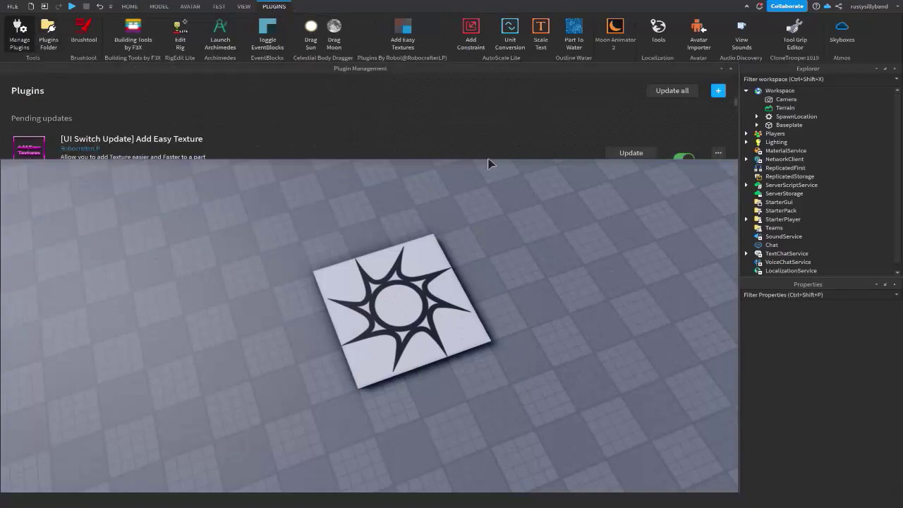
drag(442, 160, 442, 465)
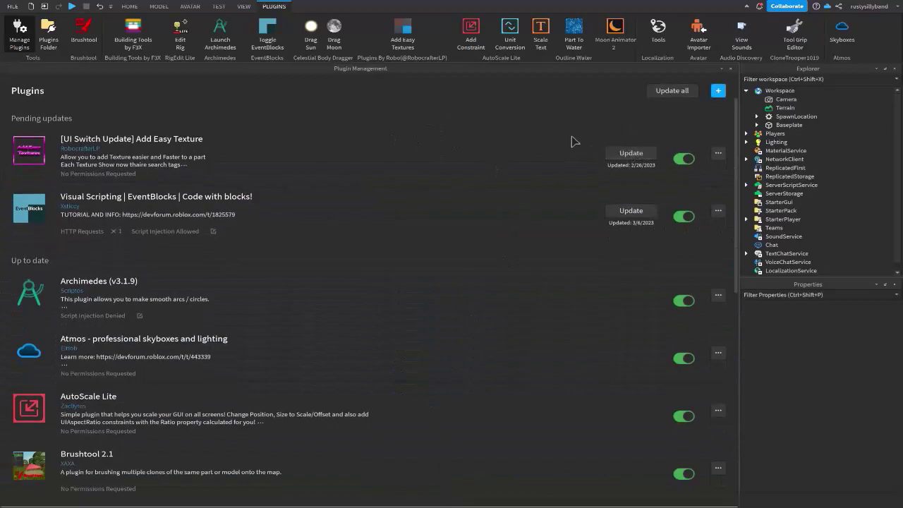
scroll(242, 204, down, 3)
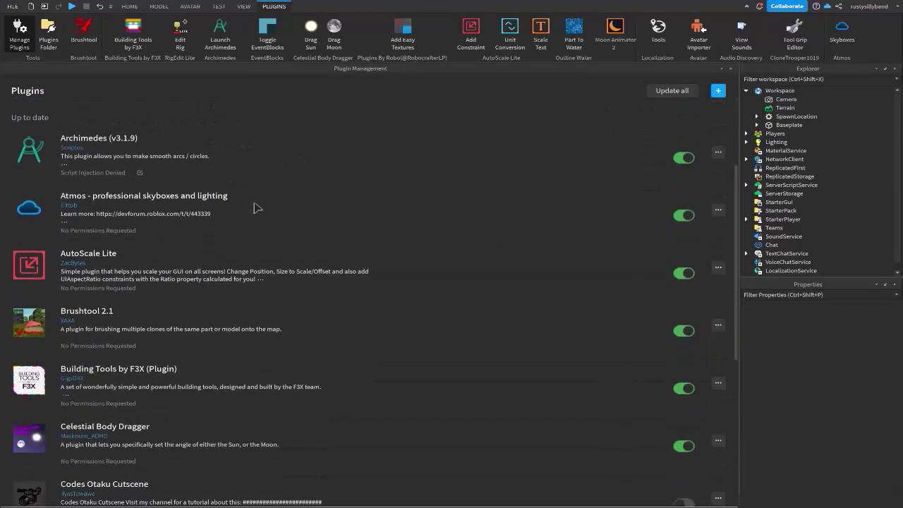
scroll(282, 206, up, 2)
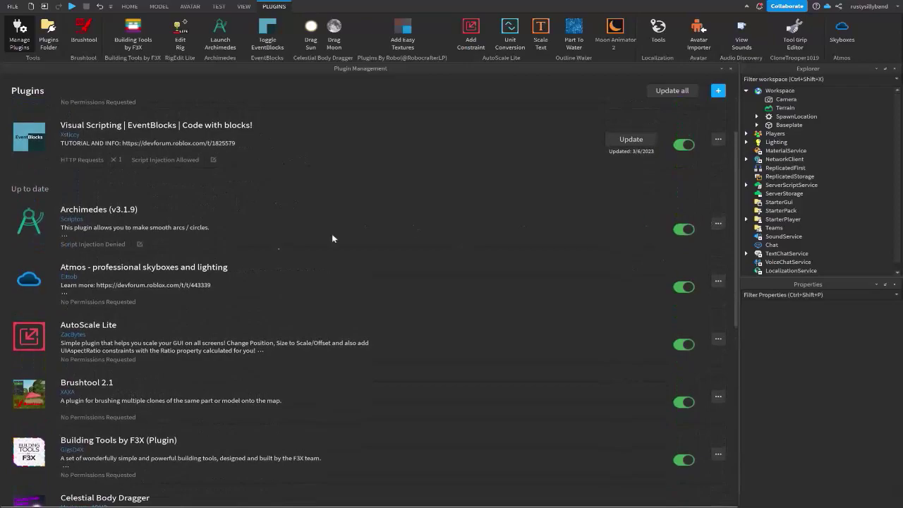